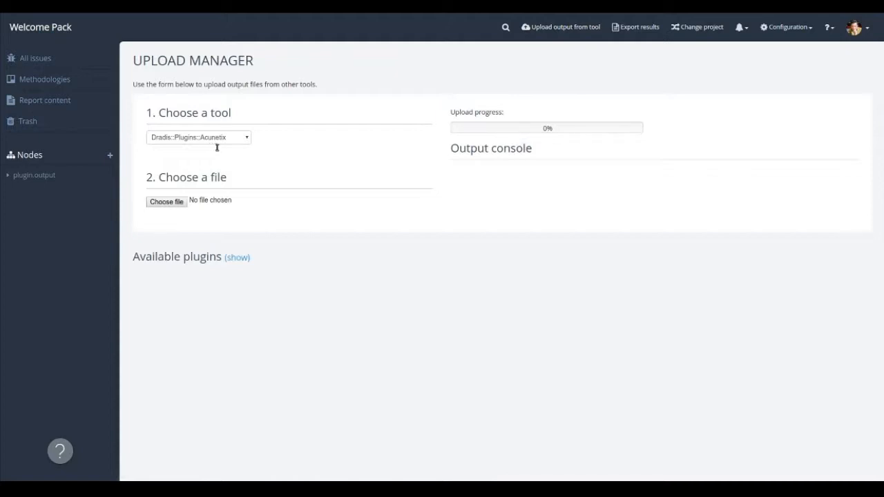
Step: Choose Nessus and another plugin in turn as the upload tool to check their fields against the report template
left_click(216, 139)
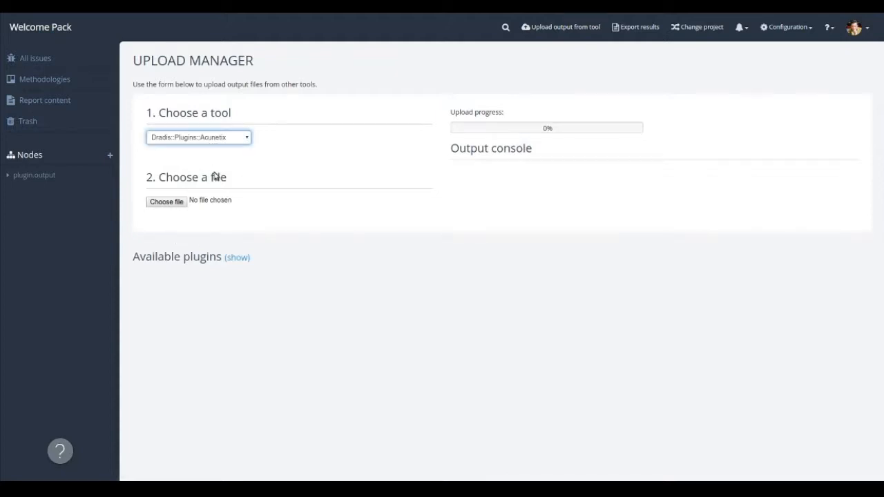
left_click(230, 237)
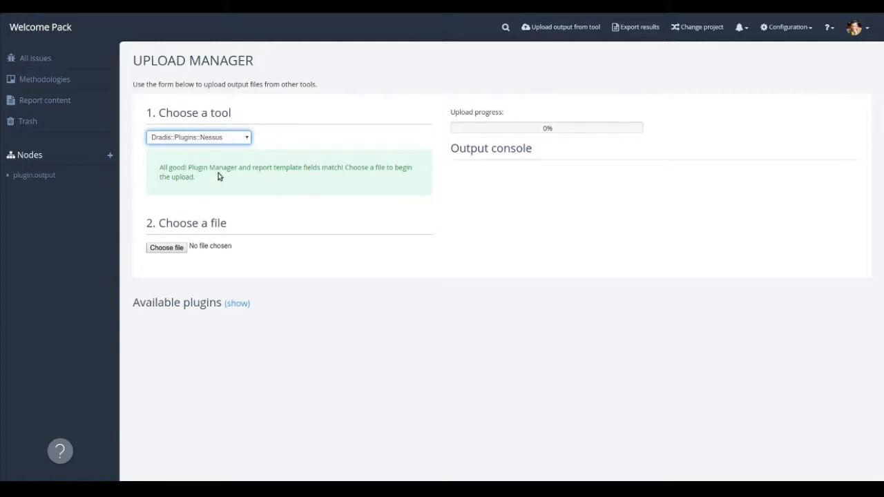
left_click(222, 305)
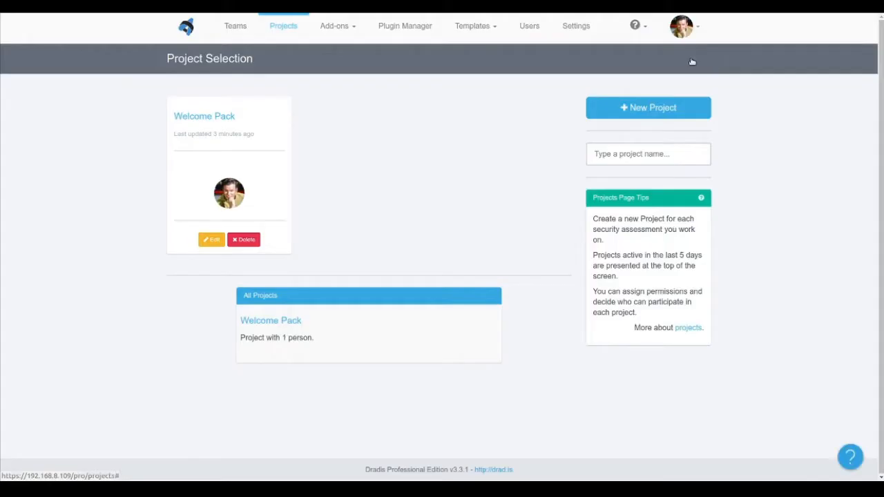
Step: Open the properties of the dradis_welcome_template.v0.5 report template and review its required issue fields
left_click(474, 26)
left_click(478, 109)
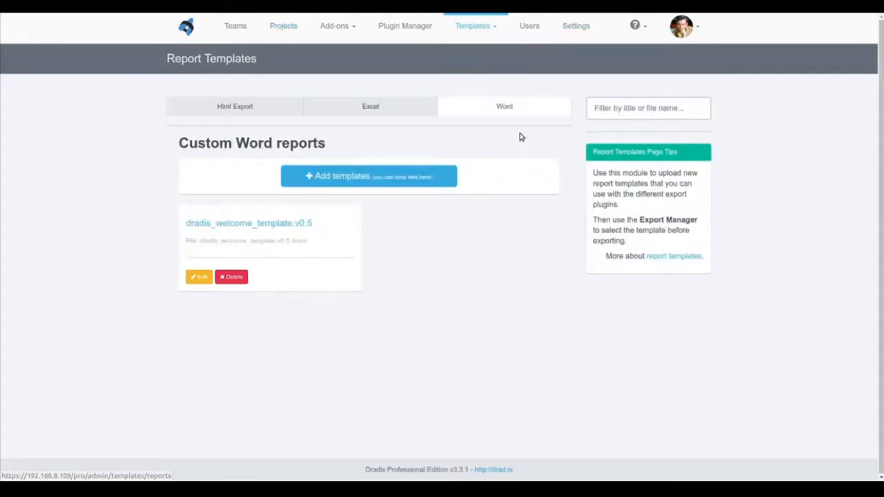
left_click(254, 261)
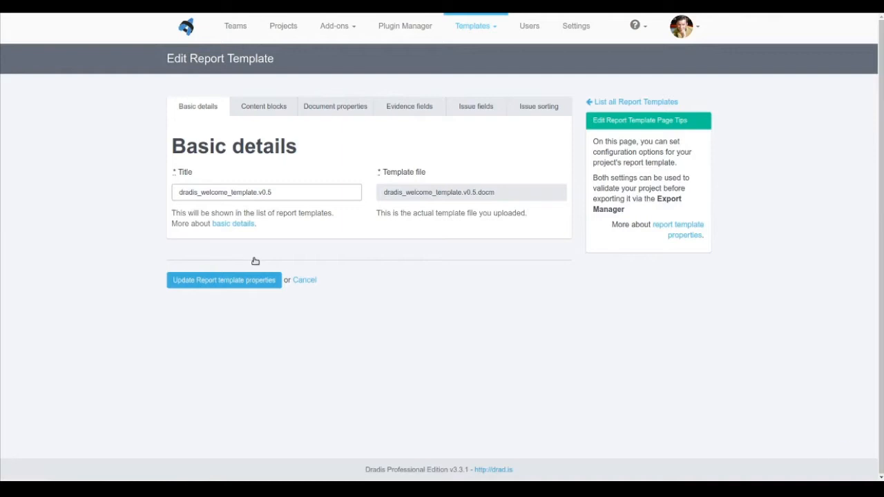
left_click(476, 107)
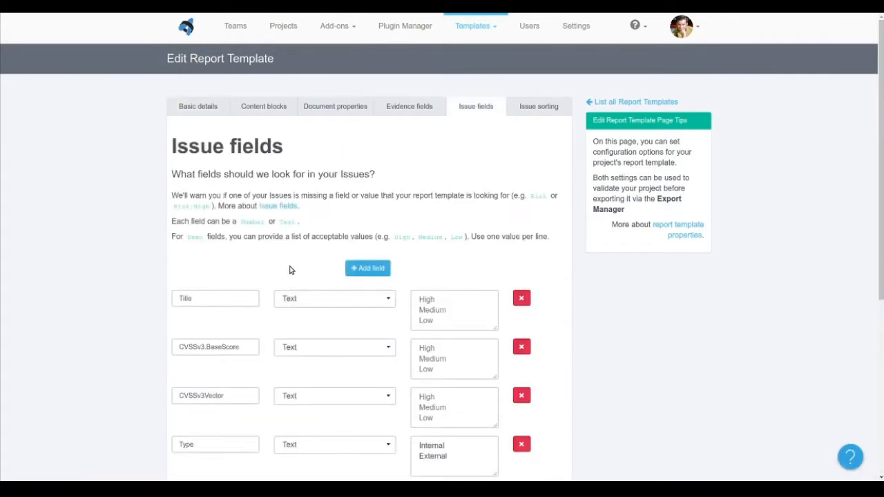
scroll(292, 270, "down", 4)
scroll(247, 329, "up", 4)
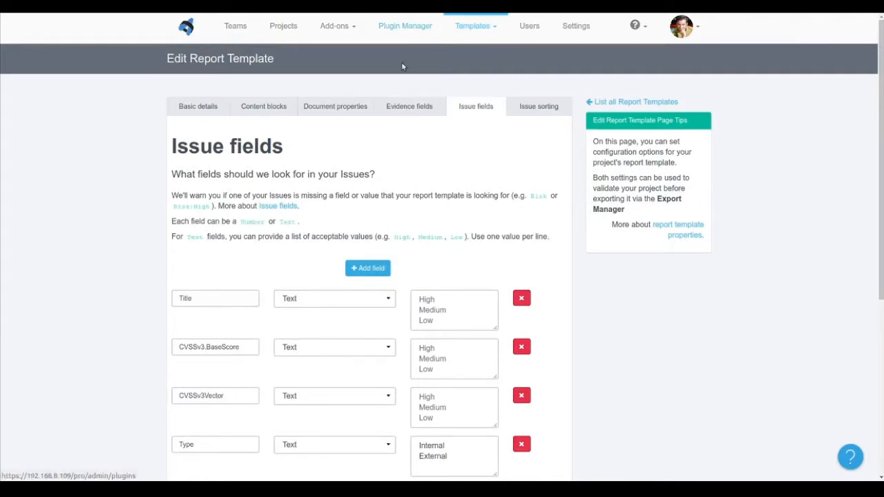
Step: Open the Nessus plugin's Report Item template in the Plugin Manager and review its field mappings
left_click(405, 26)
left_click(245, 209)
left_click(671, 104)
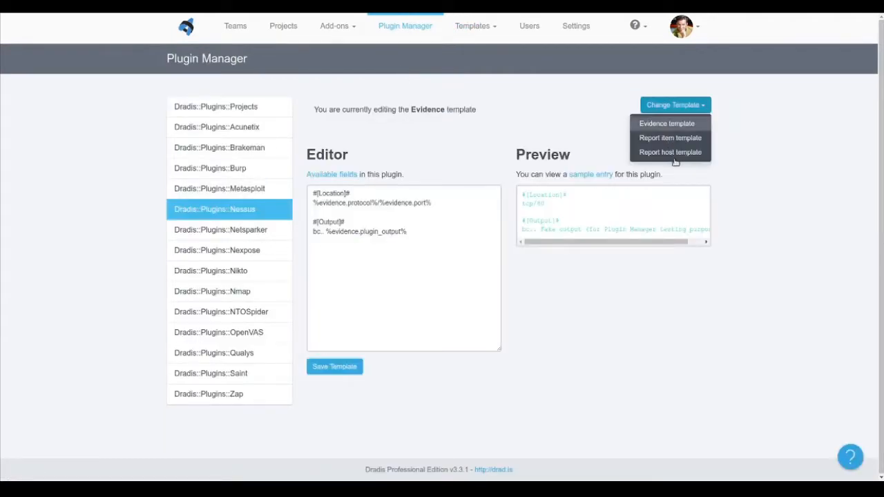
left_click(667, 136)
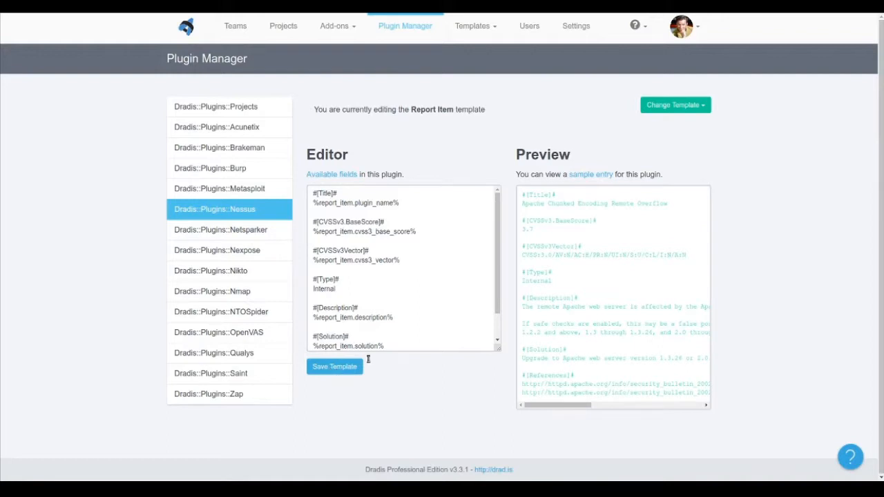
scroll(375, 338, "down", 2)
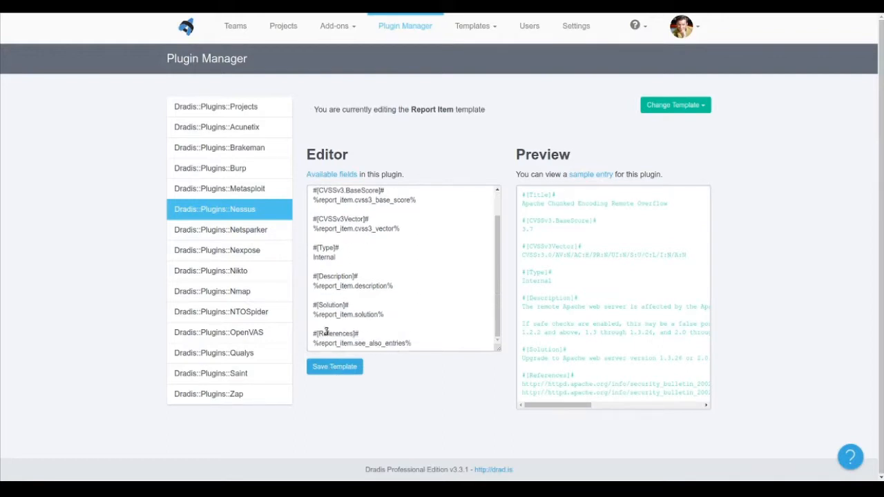
Step: Examine the Qualys plugin's Element template and its preview for comparison with the report template fields
left_click(214, 353)
scroll(354, 249, "down", 3)
scroll(352, 259, "up", 3)
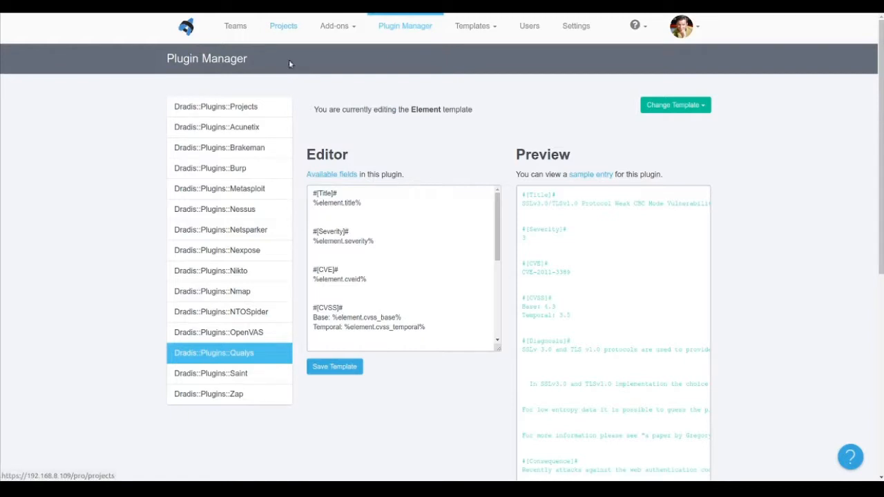
Step: Return to the Welcome Pack project's Upload Manager and choose Dradis::Plugins::Nessus as the tool
left_click(283, 26)
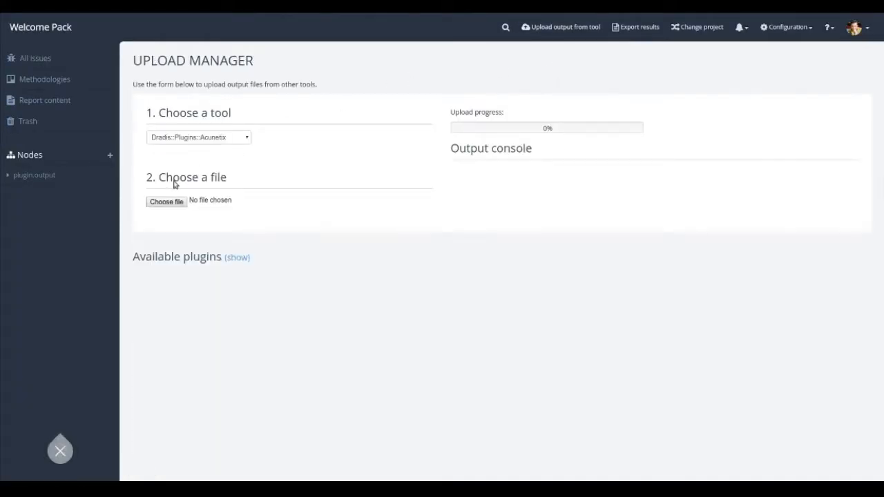
left_click(224, 236)
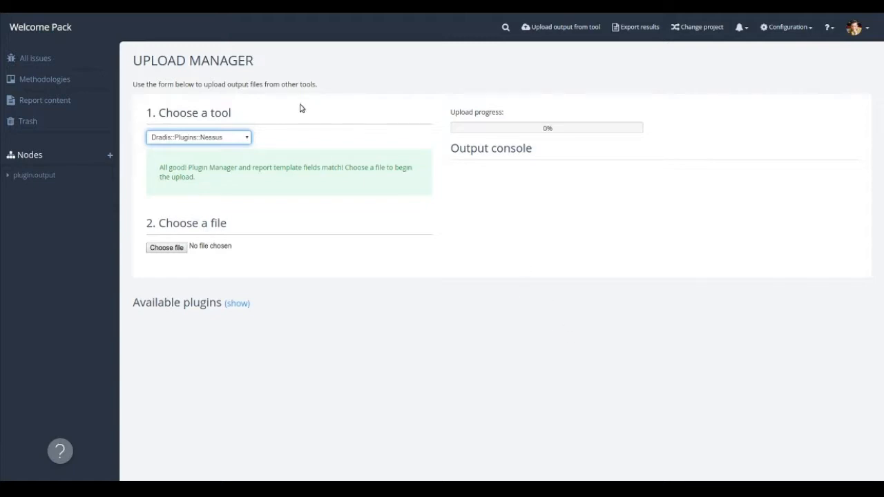
Step: Show all issues of the project and expand the plugin.output node to view its hosts
left_click(36, 59)
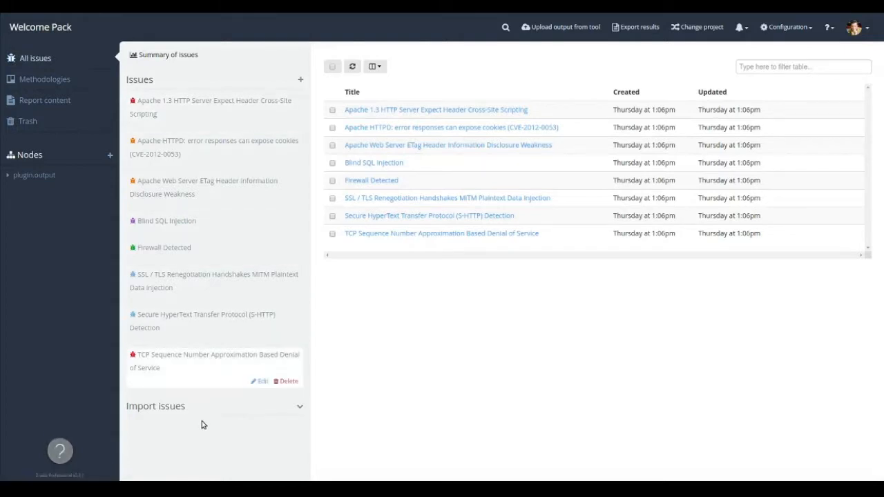
left_click(8, 175)
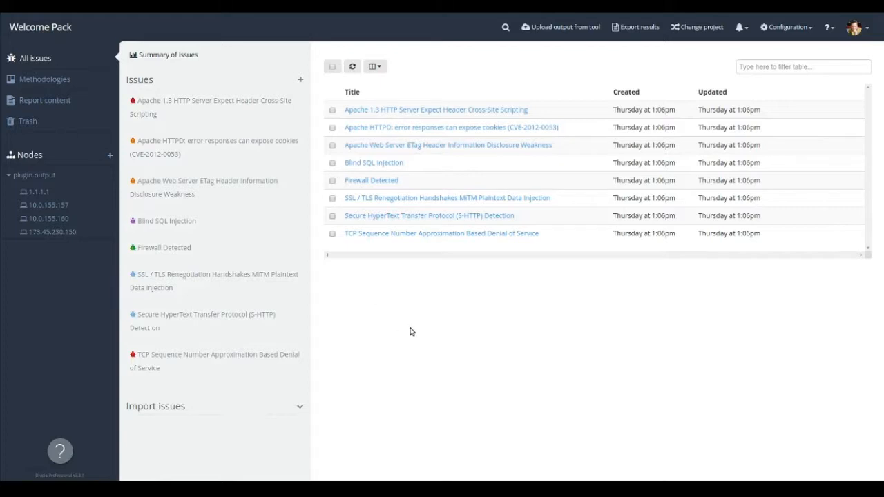
Step: Open the Apache 1.3 HTTP Server Expect Header Cross-Site Scripting issue and read through its fields
left_click(183, 137)
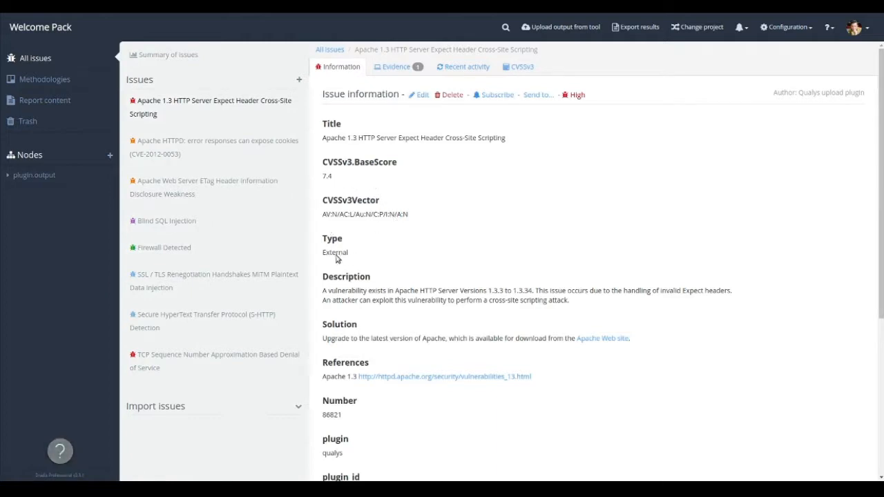
scroll(359, 334, "down", 3)
scroll(358, 336, "up", 3)
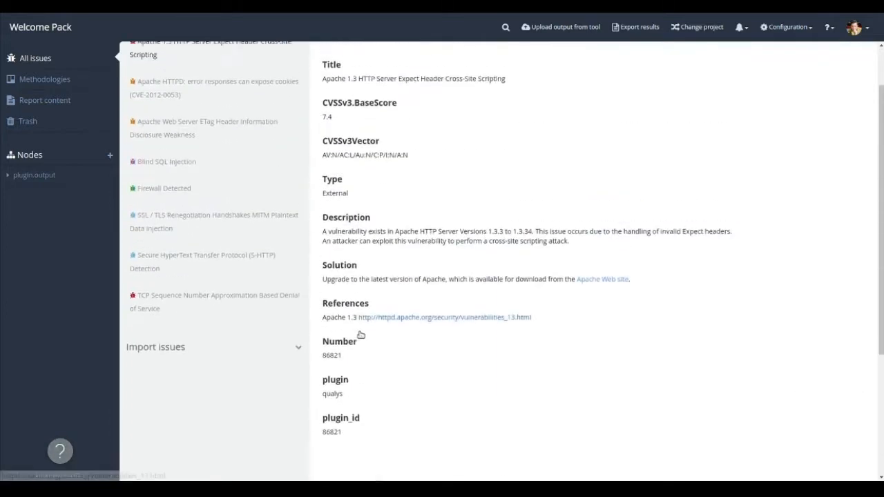
Step: Edit the Apache 1.3 cross-site scripting issue, setting its CVSSv3.BaseScore to 9.0
left_click(420, 95)
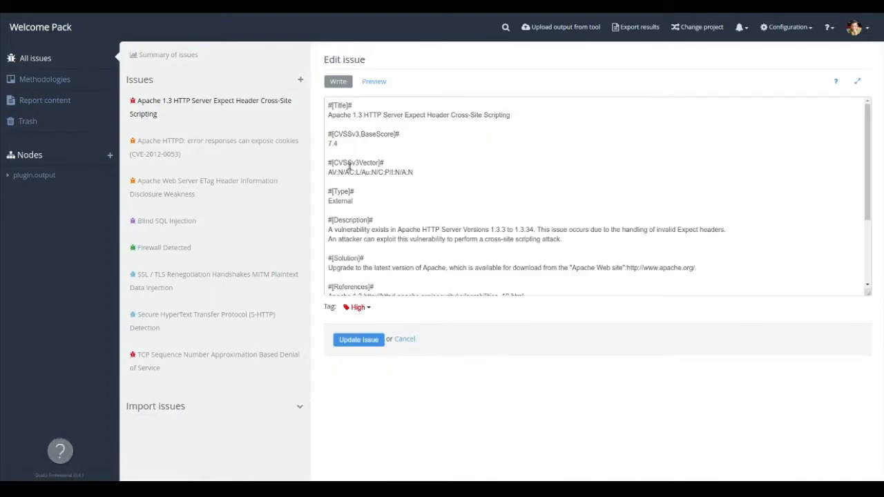
scroll(371, 236, "down", 3)
scroll(373, 235, "up", 3)
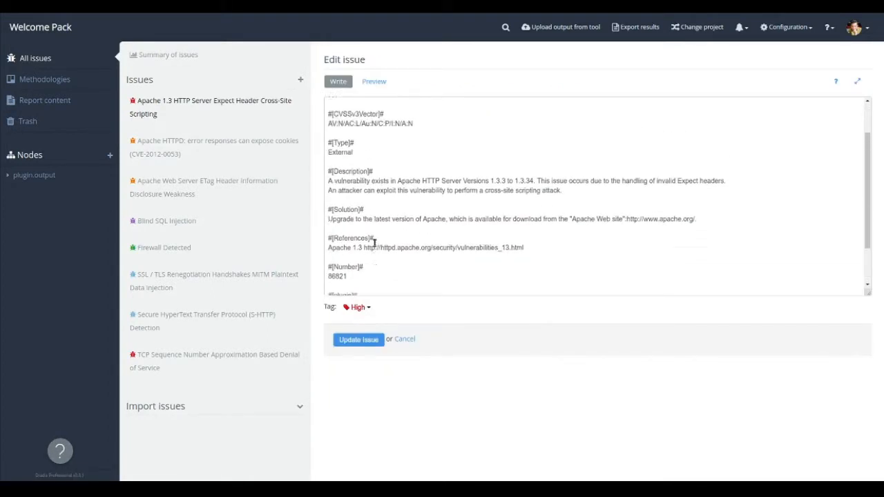
left_click(353, 180)
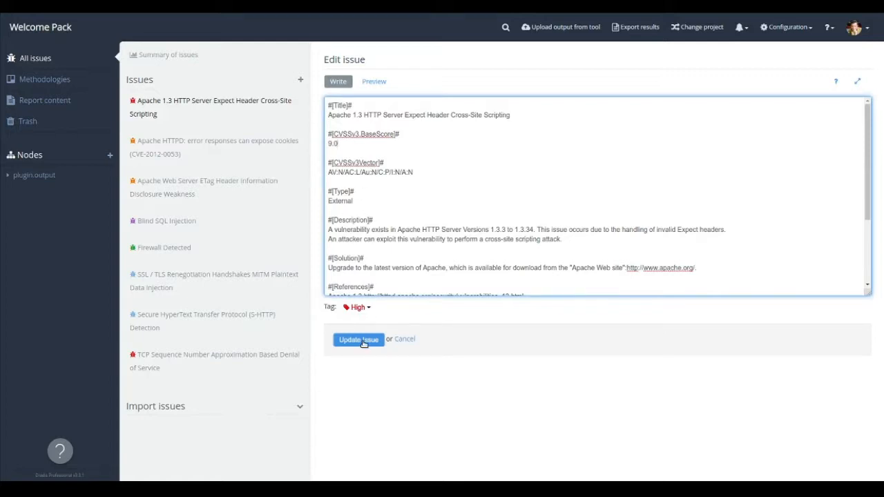
Step: Change the issue's tag to Critical and save the updated issue
left_click(357, 307)
key("Down")
key("Down")
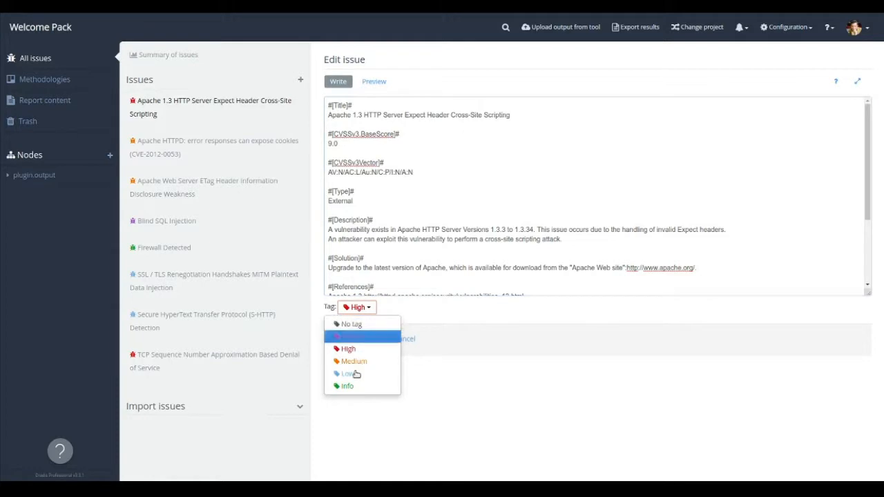
key("Return")
left_click(360, 340)
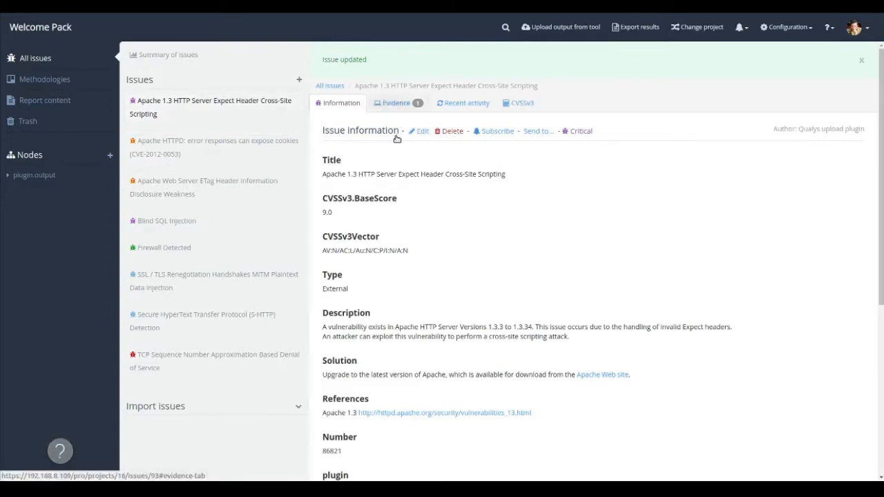
Step: Open host 10.0.155.160 under plugin.output and view its evidence for the Apache 1.3 cross-site scripting issue
left_click(11, 214)
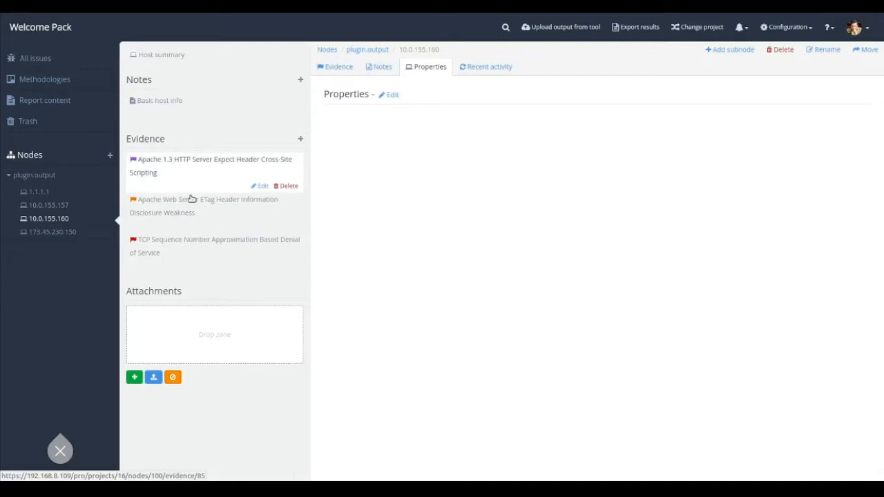
left_click(191, 197)
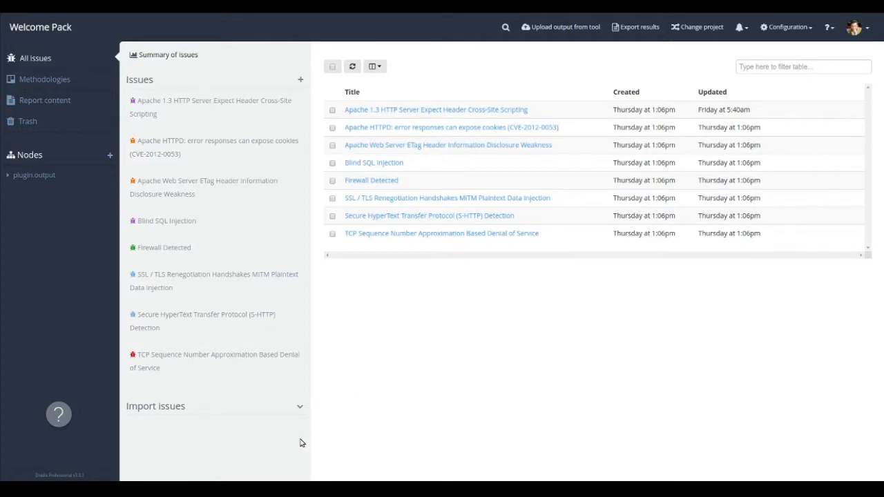
Step: From the project's issue list, search the Issue Library for "sql"
left_click(299, 407)
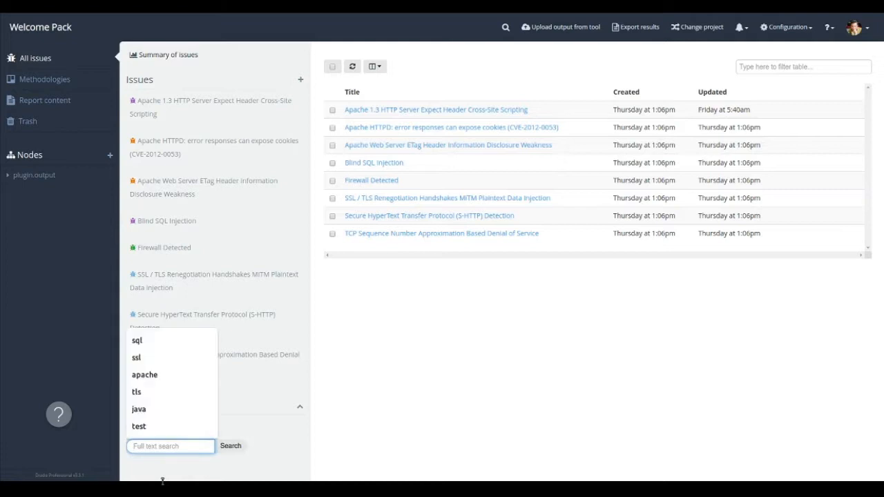
type("sql")
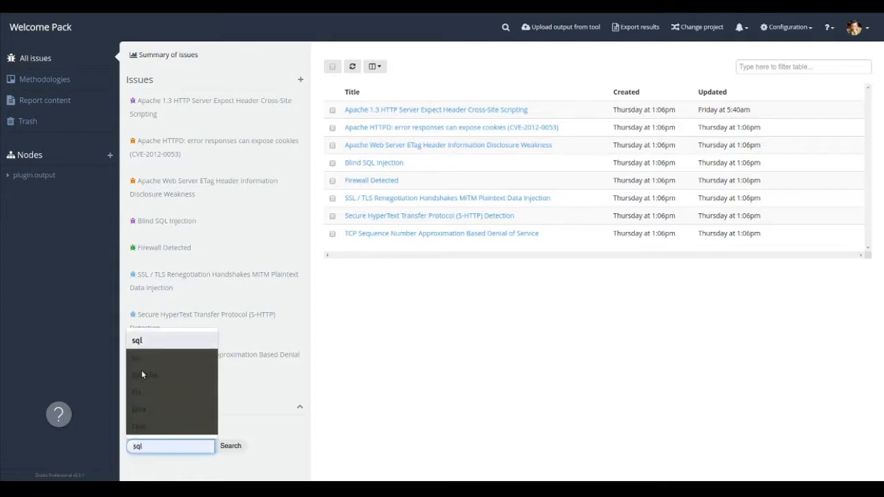
left_click(137, 339)
left_click(231, 446)
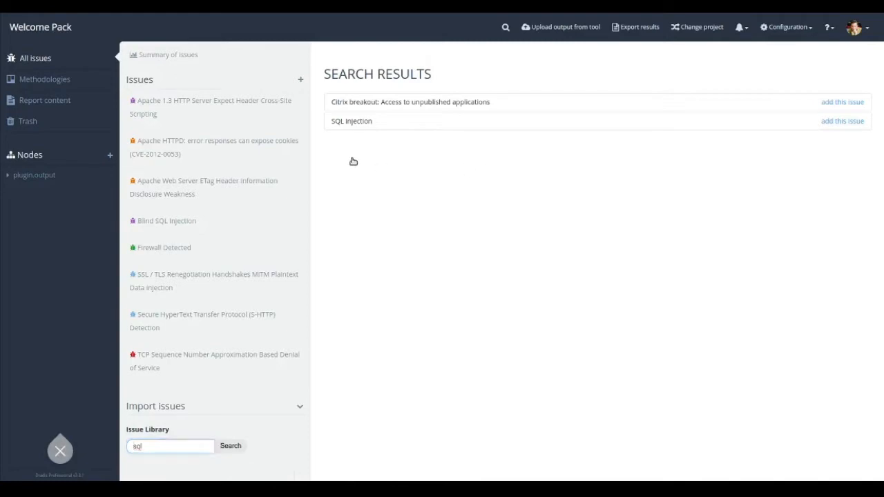
Step: Review the SQL injection library entry and add it to the project's issues
scroll(386, 207, "down", 4)
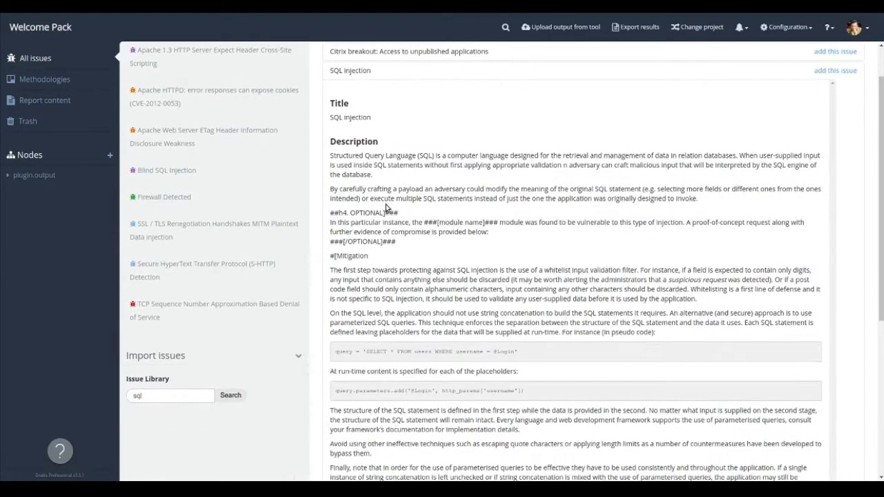
scroll(391, 256, "down", 2)
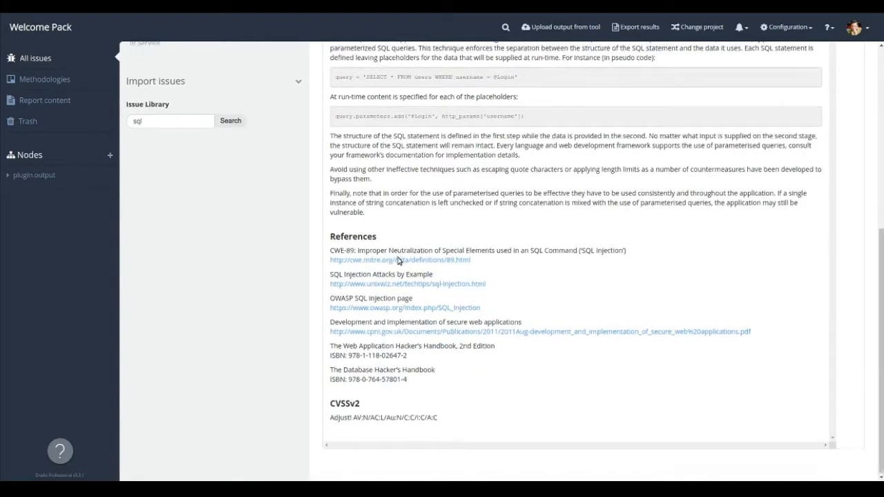
scroll(394, 258, "up", 6)
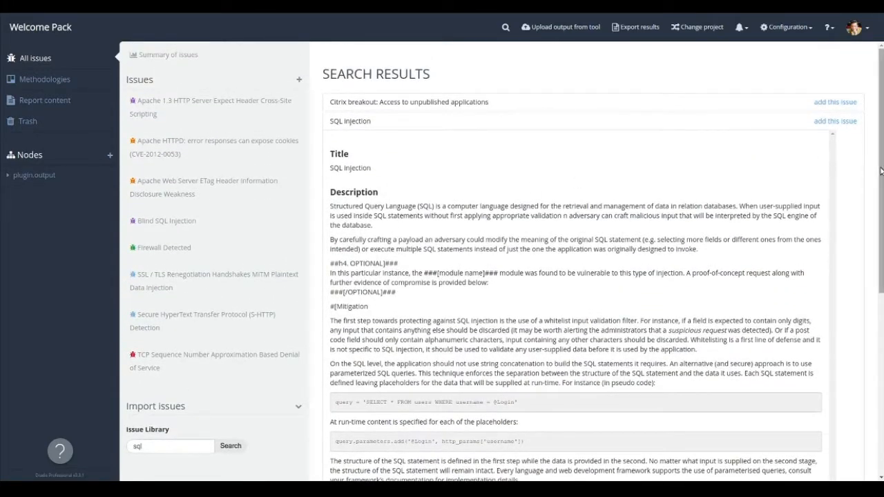
left_click(840, 161)
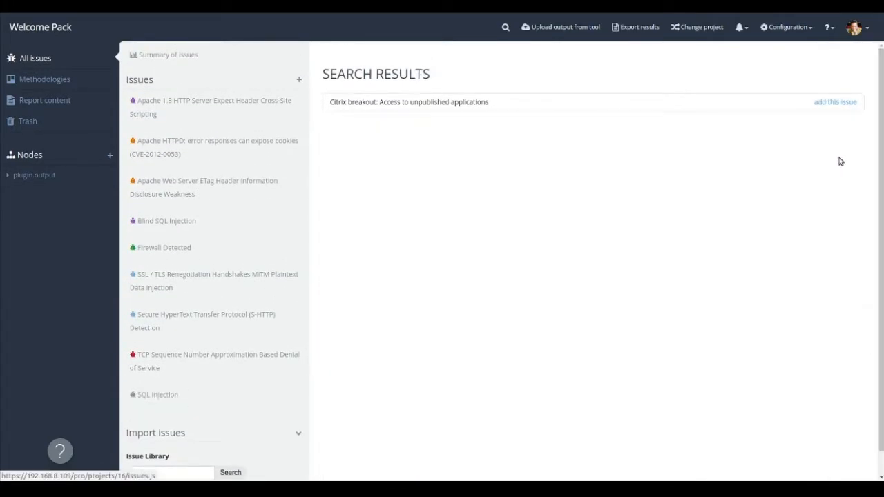
Step: Open the imported SQL injection issue and copy the missing field name CVSSv3.BaseScore from the template validation errors
left_click(165, 434)
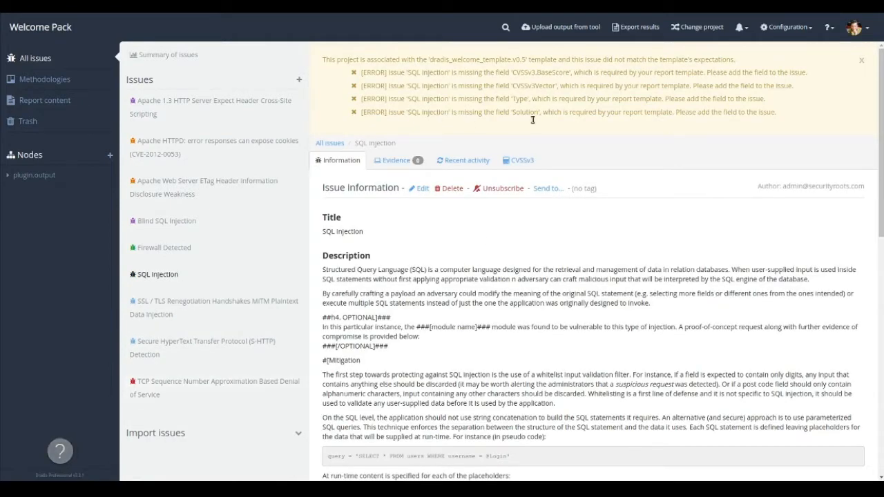
left_click_drag(569, 109, 512, 122)
key("ctrl+c")
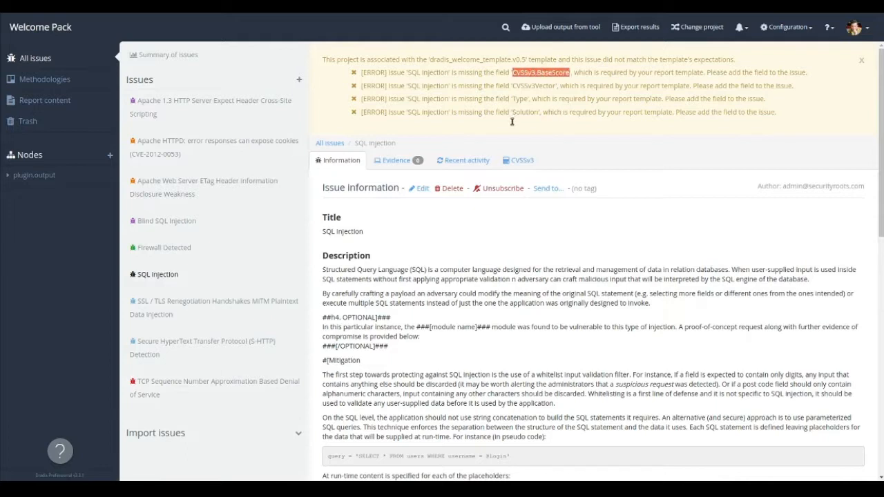
Step: Edit the SQL injection issue to add a #[CVSSv3.BaseScore]# field with the value 9.0 between the title and description
left_click(422, 188)
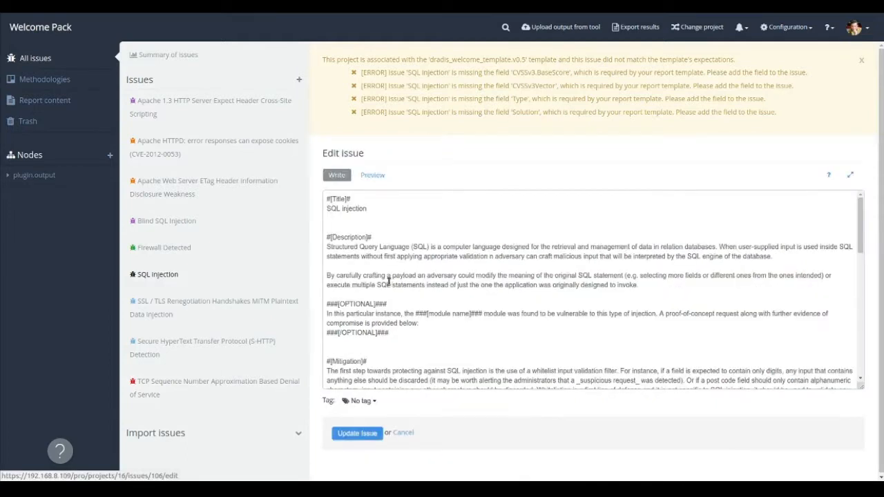
key("Return")
key("ctrl+v")
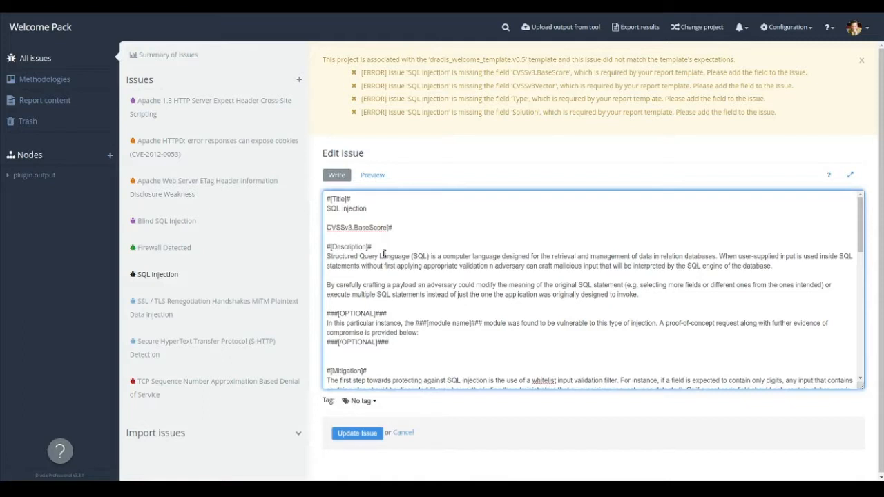
type("#[")
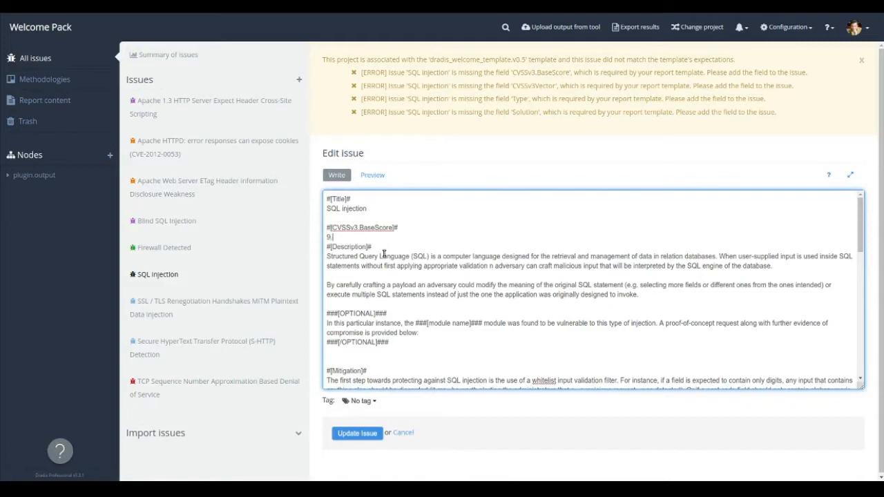
key("Return")
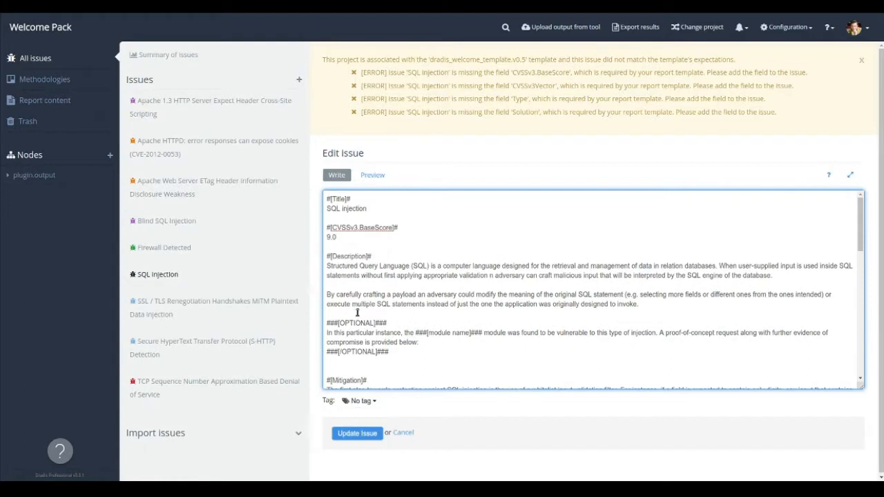
Step: Tag the SQL injection issue as Critical and save the update
scroll(354, 307, "down", 3)
left_click(361, 400)
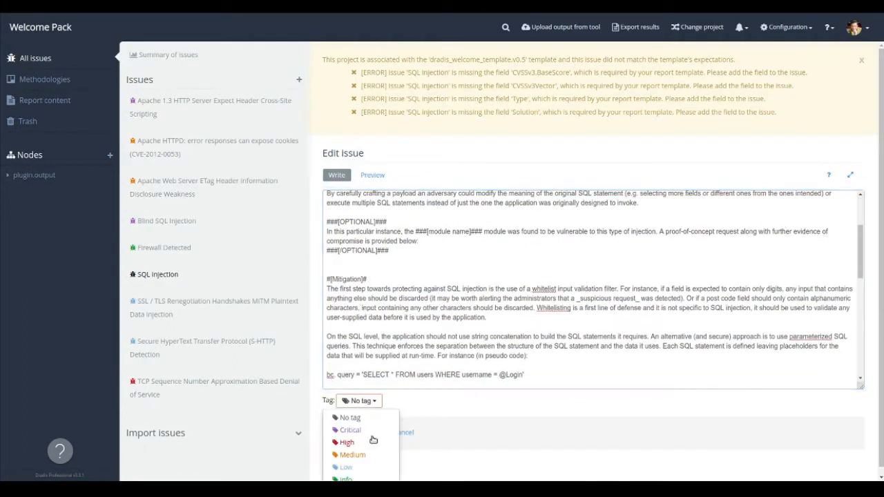
left_click(358, 429)
left_click(357, 433)
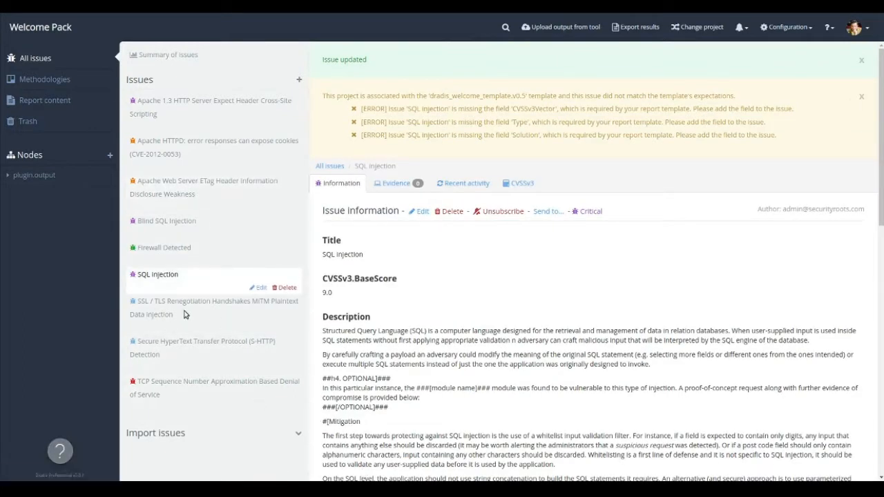
Step: Start a new issue from the template's default fields, with Type reduced to Internal and the title SQL Injection
left_click(301, 119)
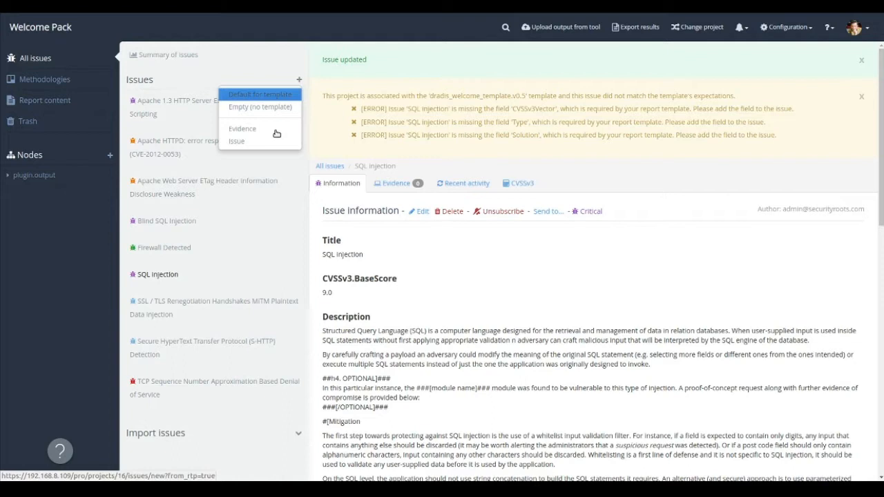
left_click(259, 95)
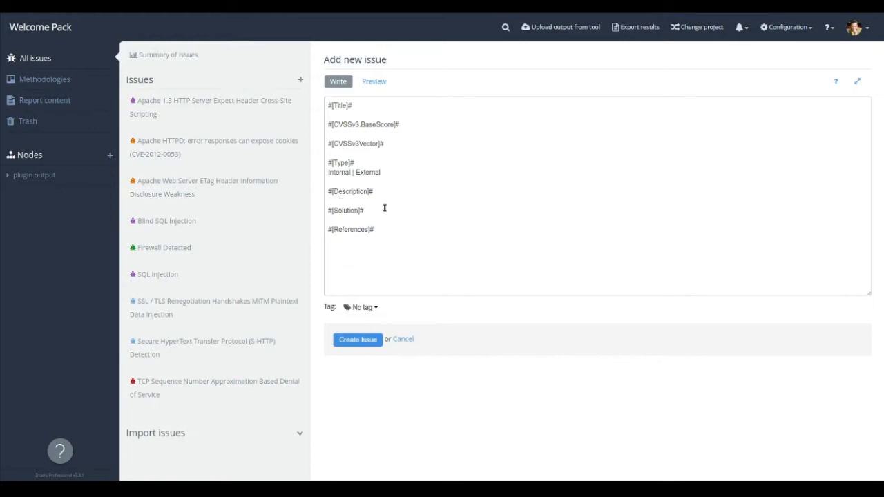
left_click(353, 205)
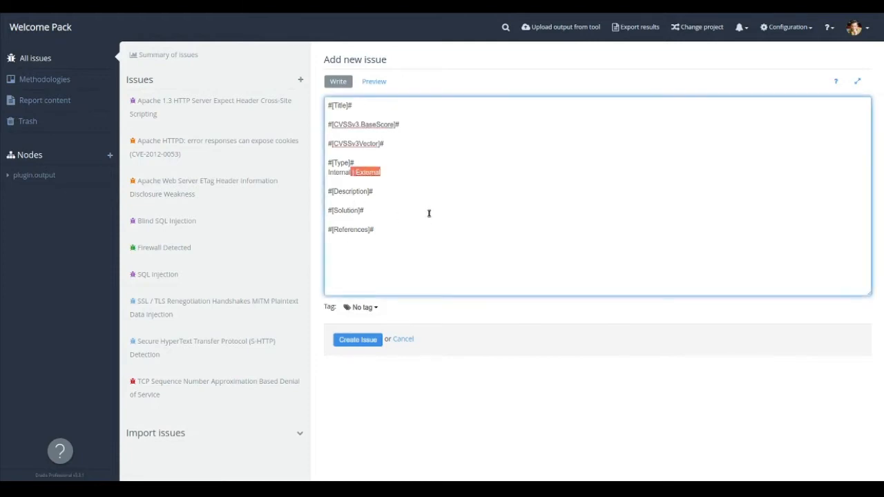
key("BackSpace")
type("SQL Injection")
key("Return")
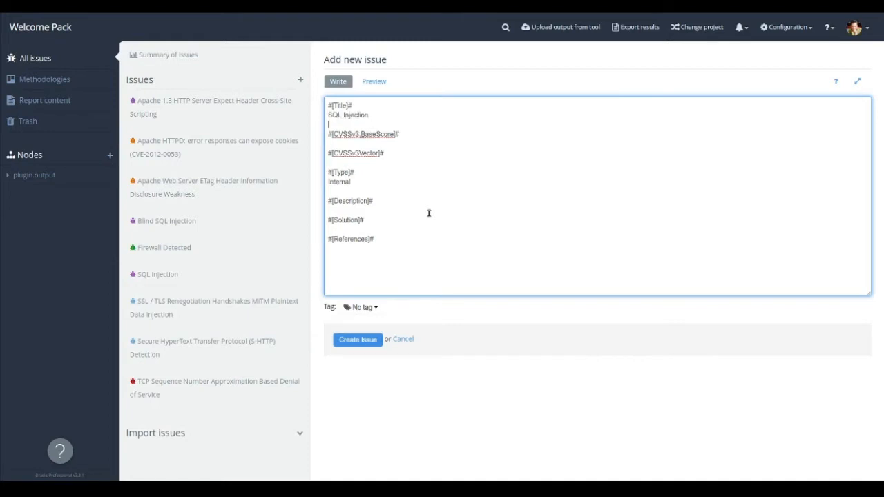
Step: Fill in the new issue's CVSSv3.BaseScore with 9.0 and its Description with "Text goes here"
key("Down")
key("Return")
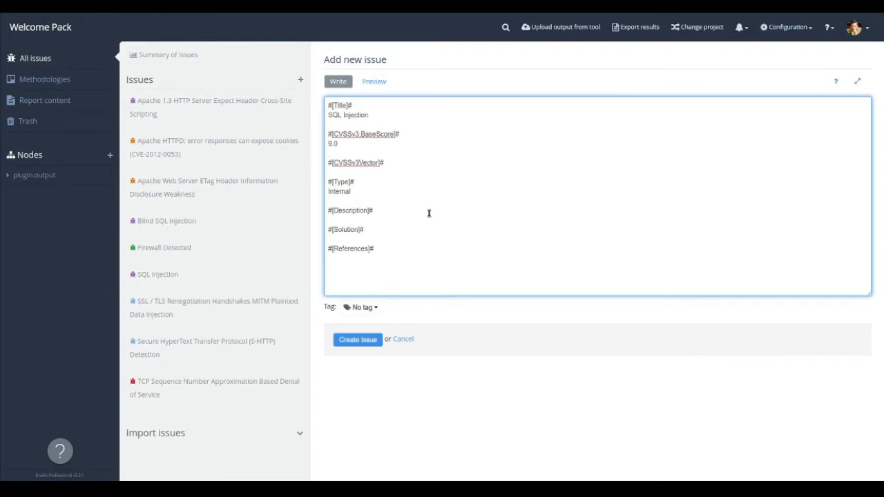
key("Return")
type("Text goes here")
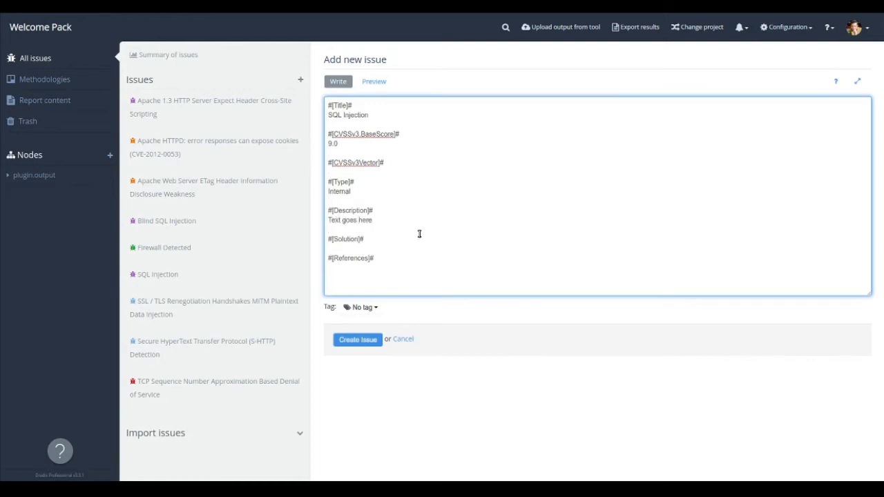
Step: Tag the new SQL Injection issue as Critical and create it
key("Tab")
key("Return")
key("Down")
key("Down")
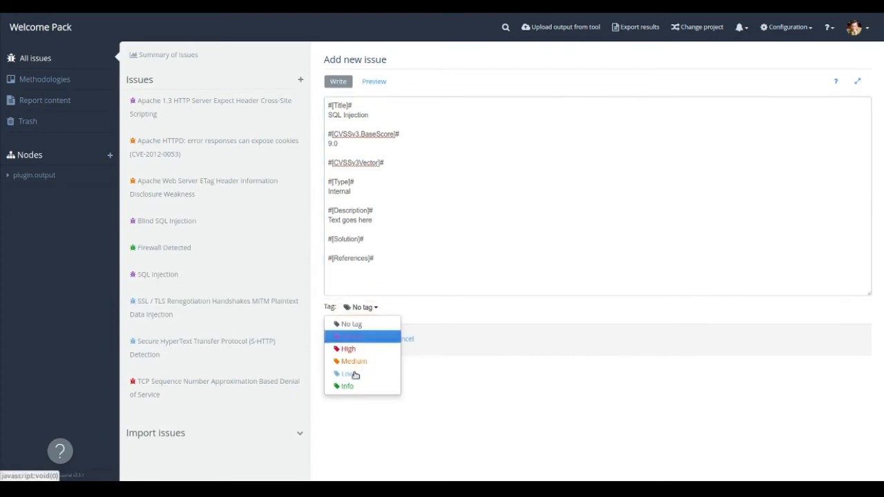
key("Return")
left_click(366, 373)
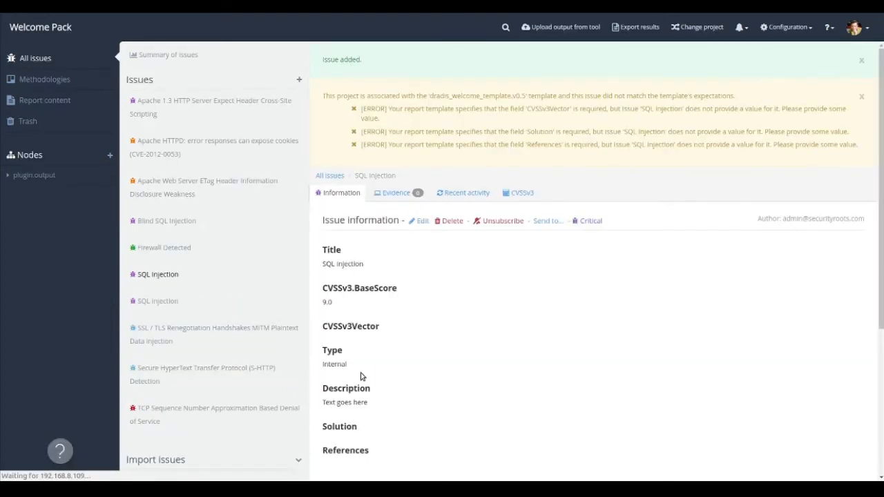